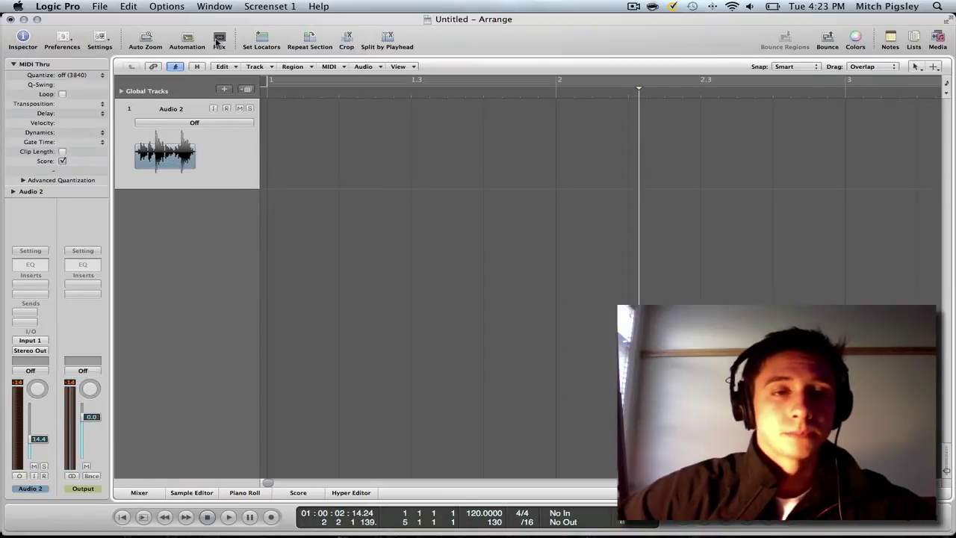
- Hide Flex view and start recording a vocal take on the Audio 2 track
left_click(218, 41)
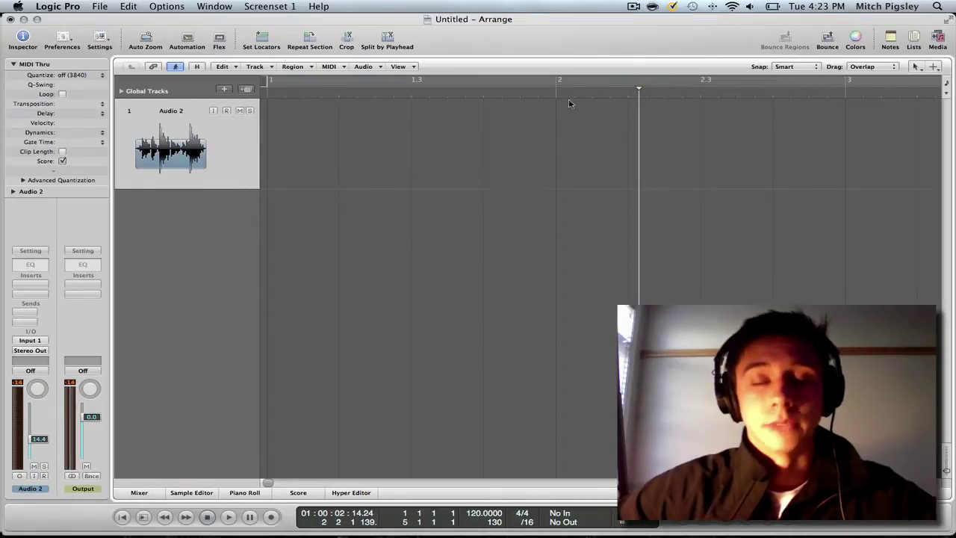
key("r")
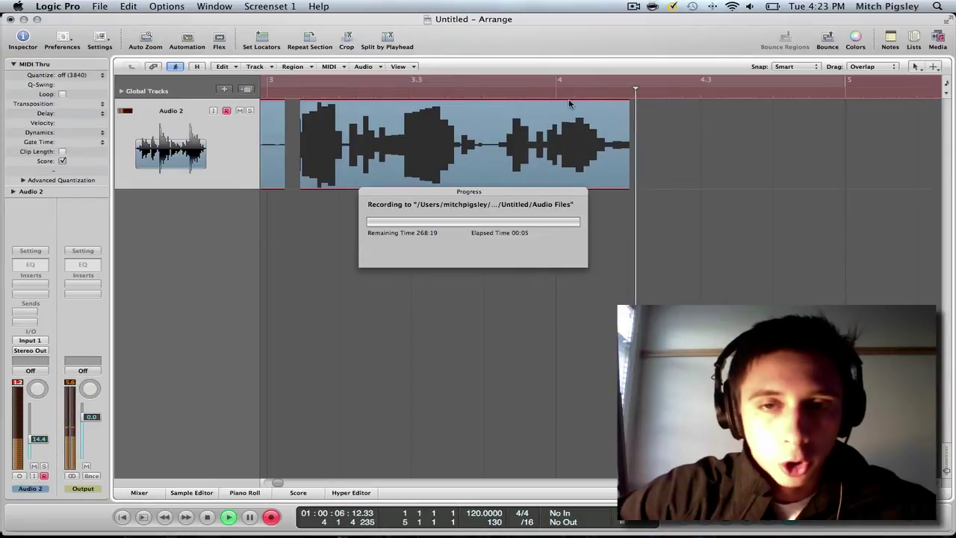
- Stop recording and trim the noisy tail off the new vocal region
key("space")
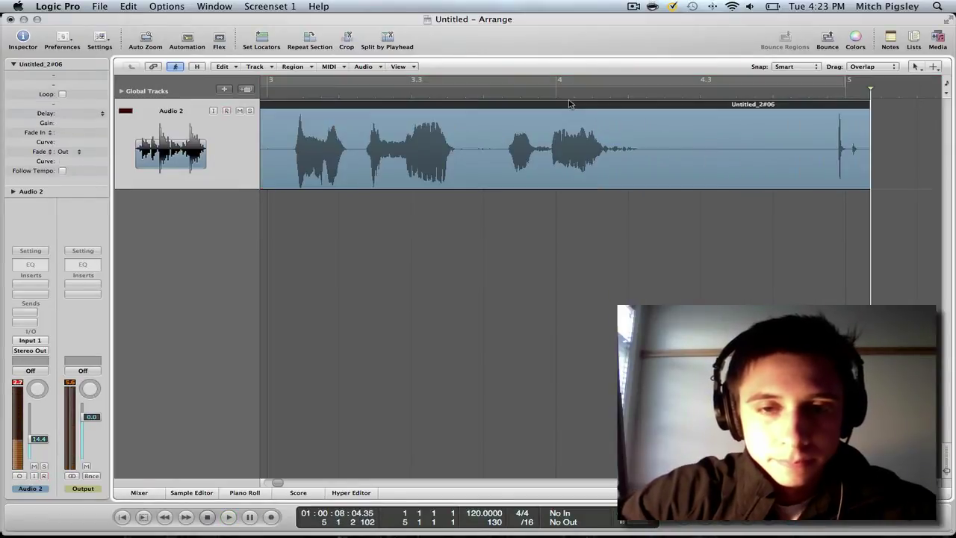
scroll(570, 139, "left", 5)
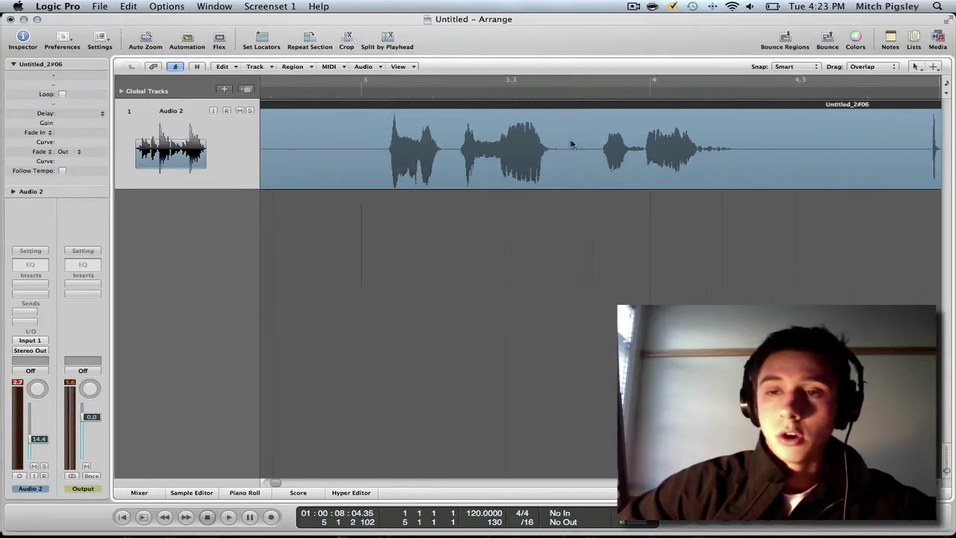
scroll(609, 174, "right", 5)
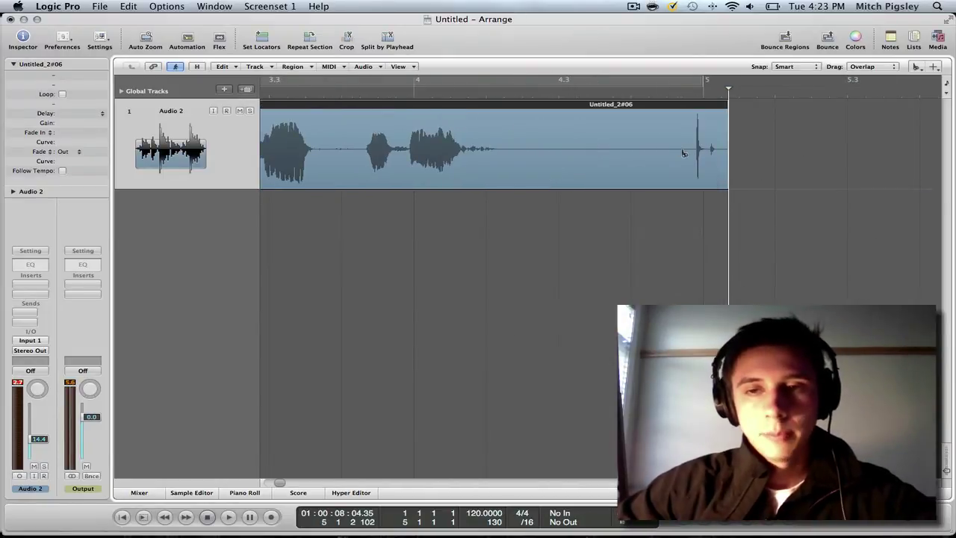
left_click_drag(724, 176, 653, 198)
- Trim the empty start and delete the leftover sliver, leaving region Untitled_2#06.4
scroll(653, 199, "left", 15)
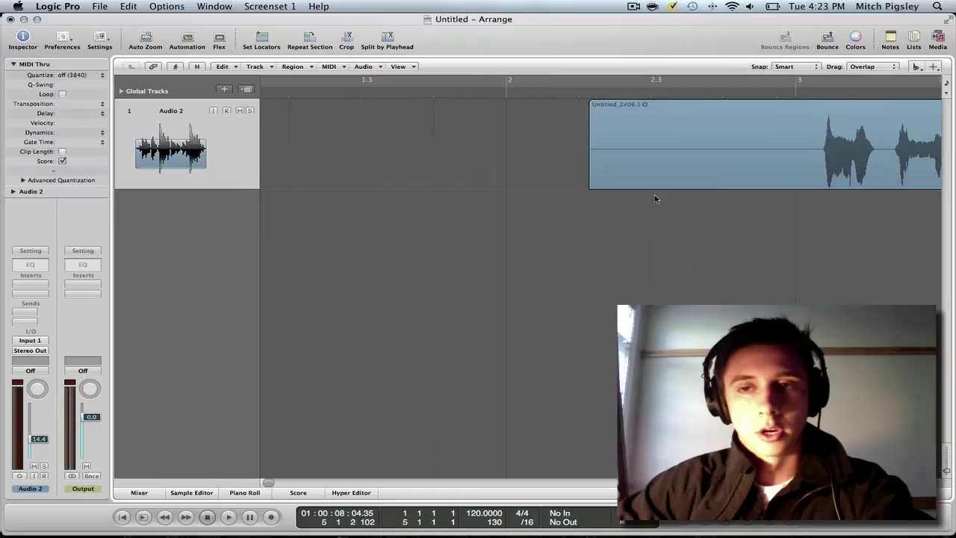
scroll(650, 198, "right", 9)
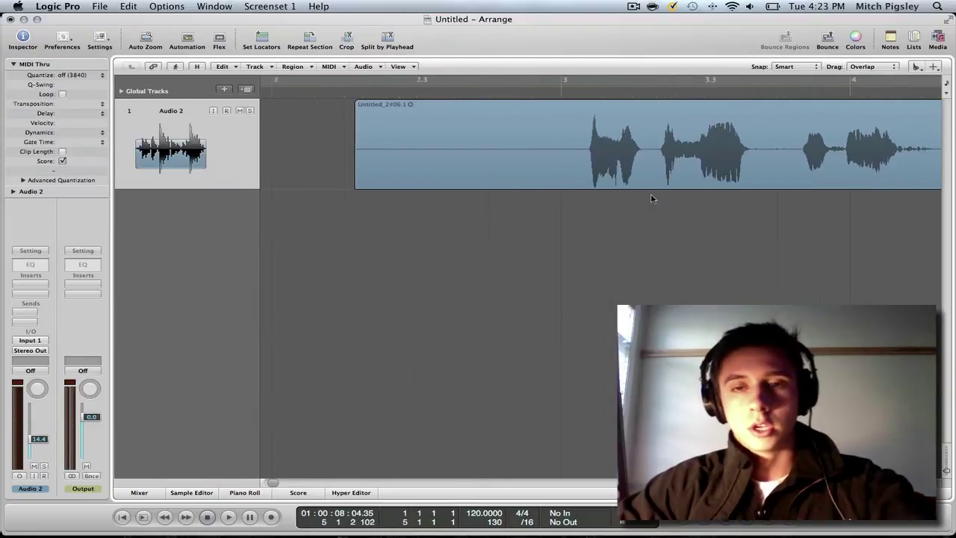
left_click_drag(326, 179, 342, 180)
left_click(332, 218)
left_click(332, 151)
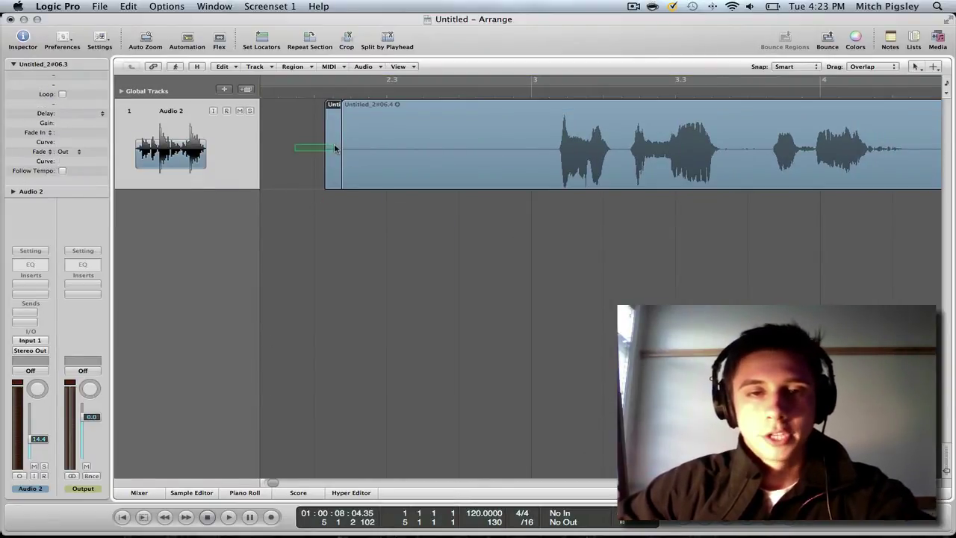
key("Delete")
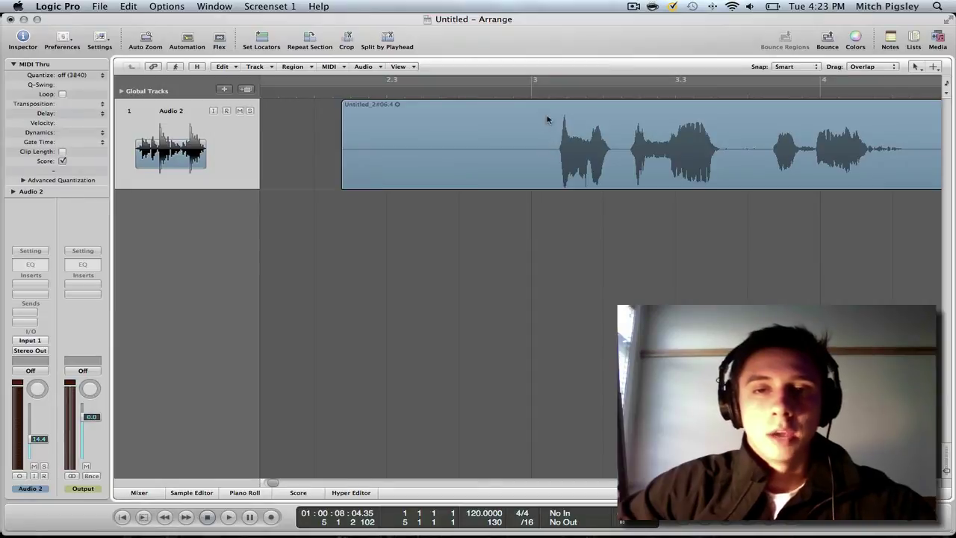
scroll(534, 118, "right", 1)
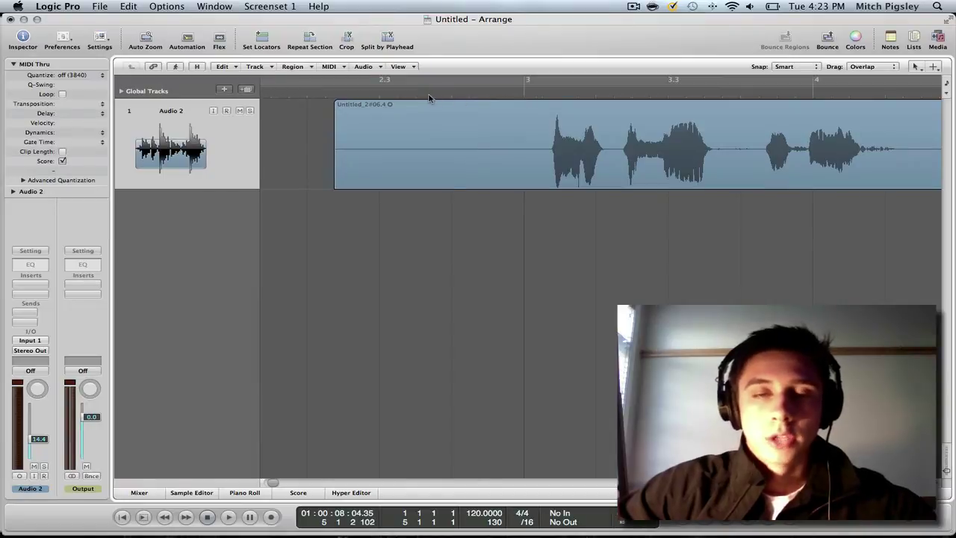
double_click(464, 98)
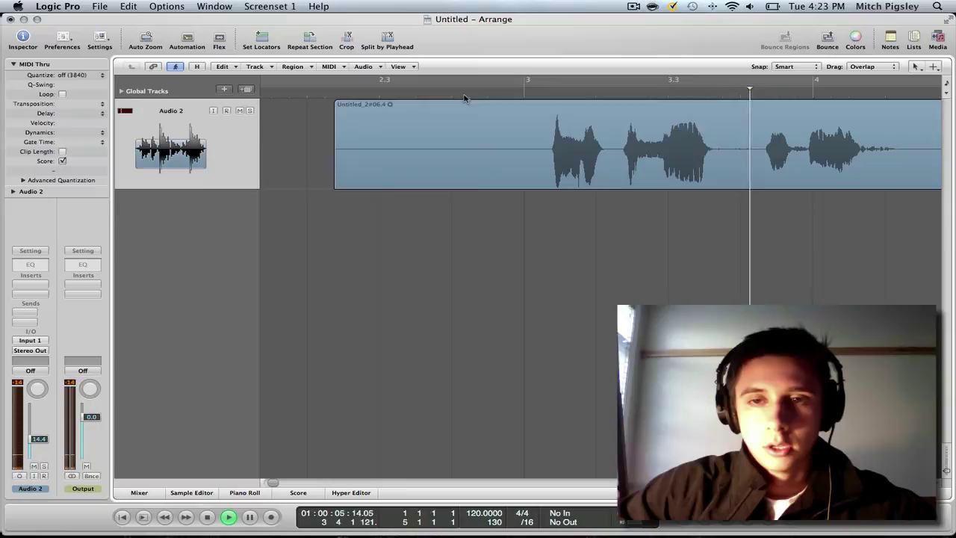
scroll(524, 131, "up", 6)
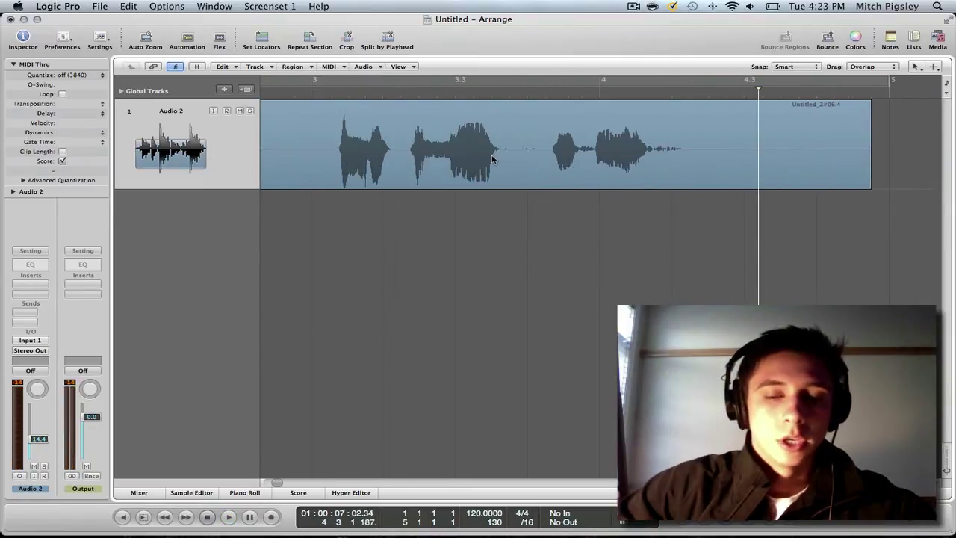
key("XF86AudioRaiseVolume")
key("XF86AudioRaiseVolume")
key("XF86AudioRaiseVolume")
key("XF86AudioRaiseVolume")
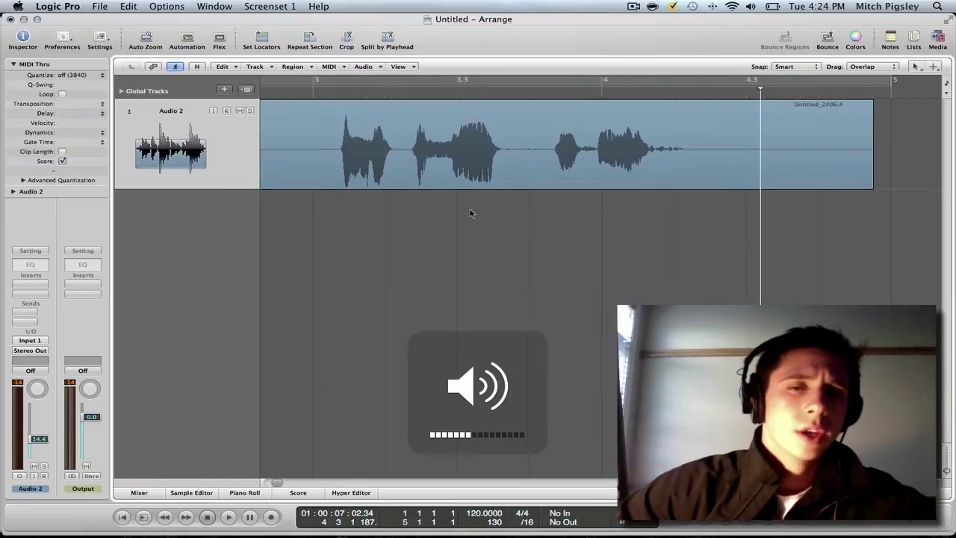
scroll(469, 214, "left", 2)
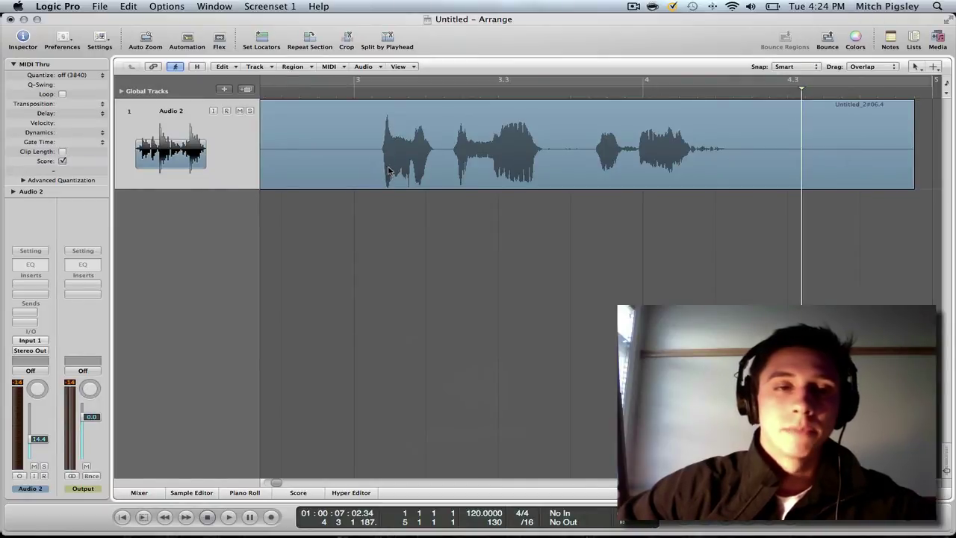
- Turn Flex view back on and bring up Audio 2's flex mode choices
left_click(219, 39)
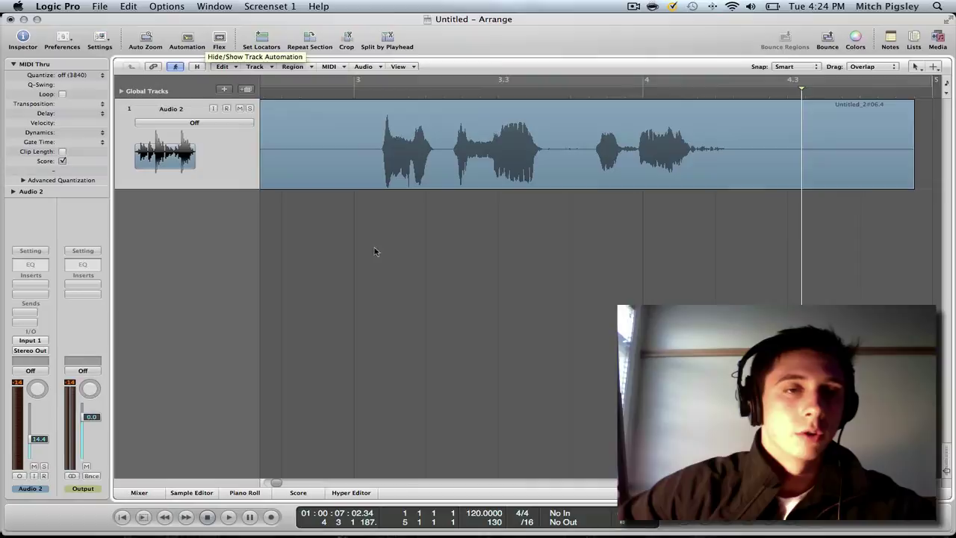
left_click(203, 122)
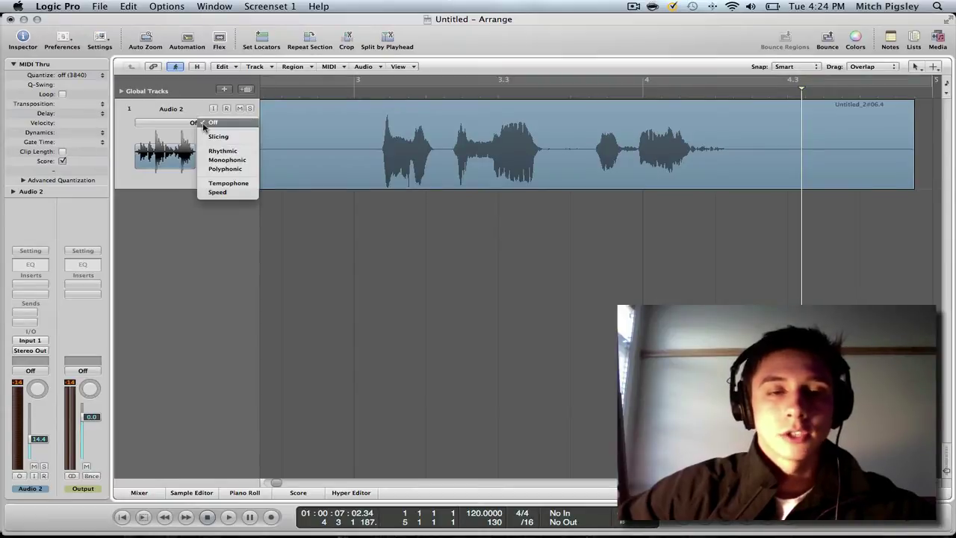
- Choose Polyphonic as the flex mode for the Audio 2 track
left_click(227, 170)
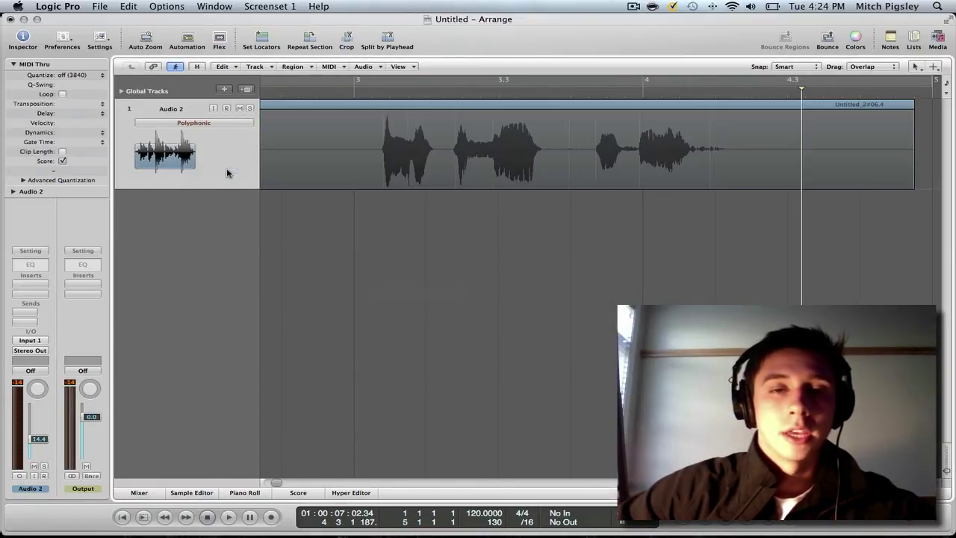
scroll(373, 176, "left", 3)
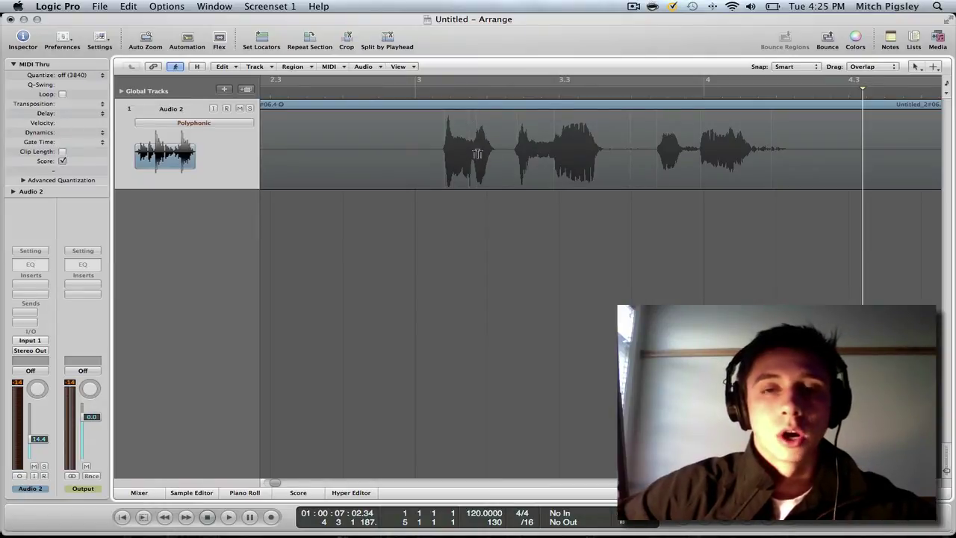
scroll(477, 153, "up", 5)
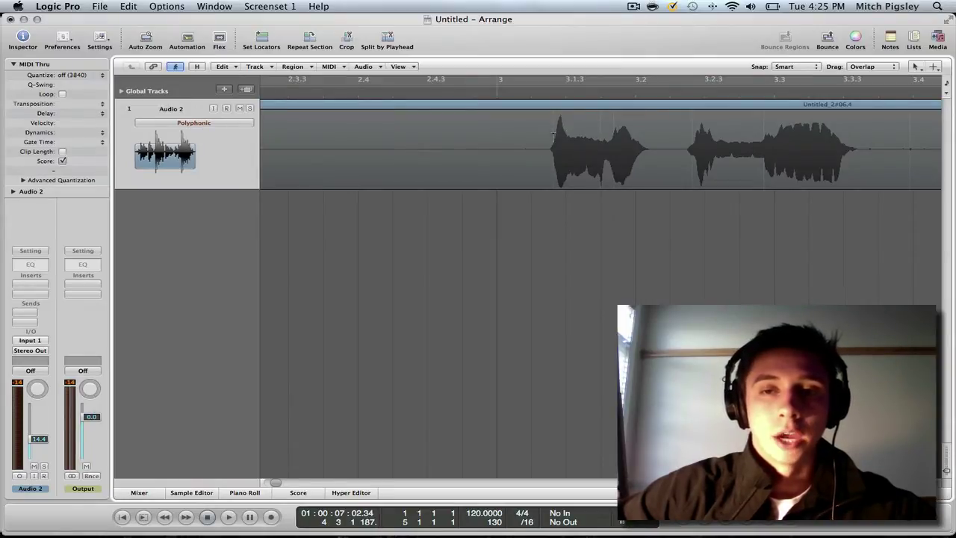
scroll(549, 142, "down", 5)
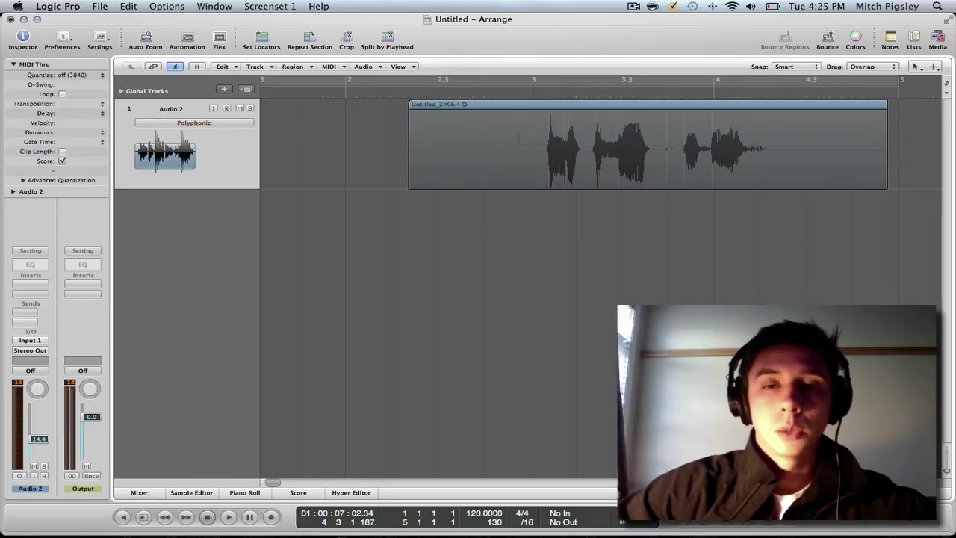
left_click(548, 127)
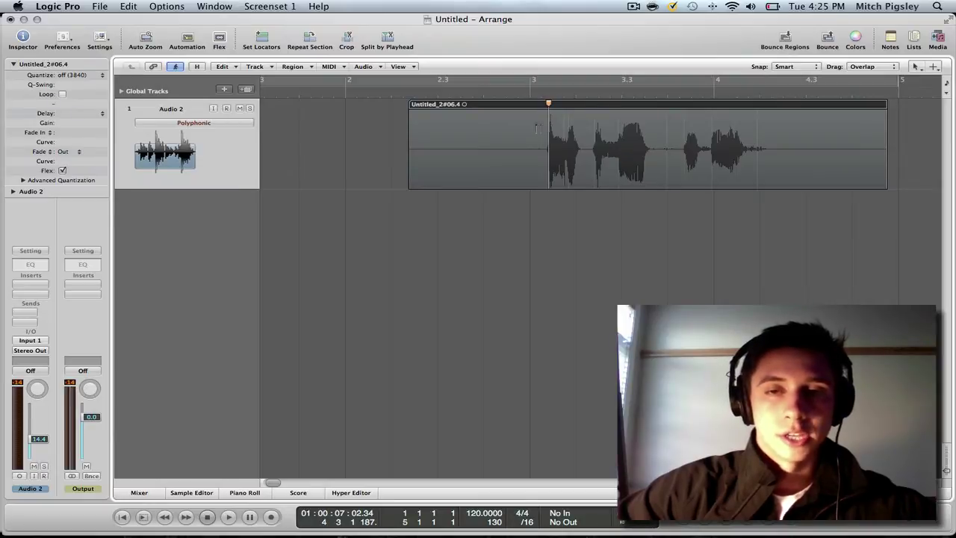
left_click(490, 129)
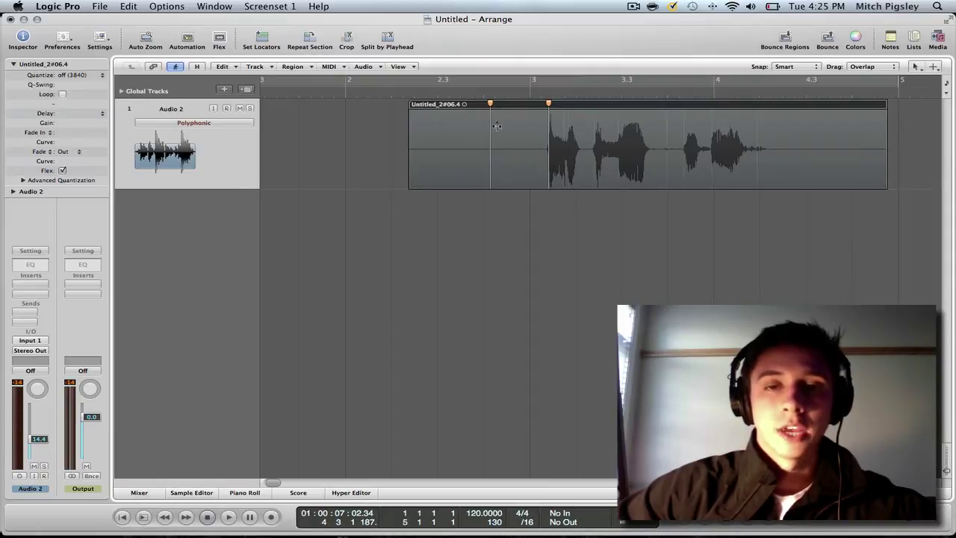
key("super+z")
key("super+z")
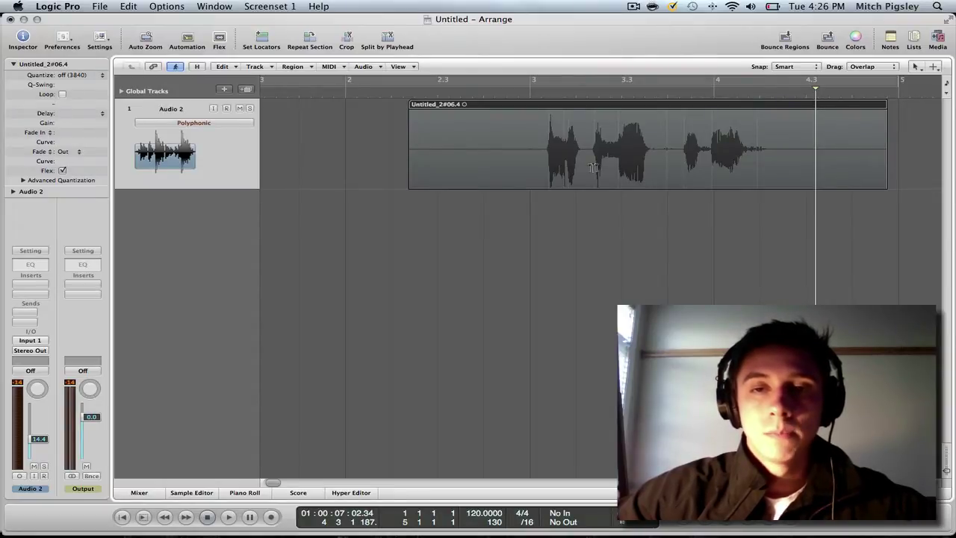
left_click(594, 168)
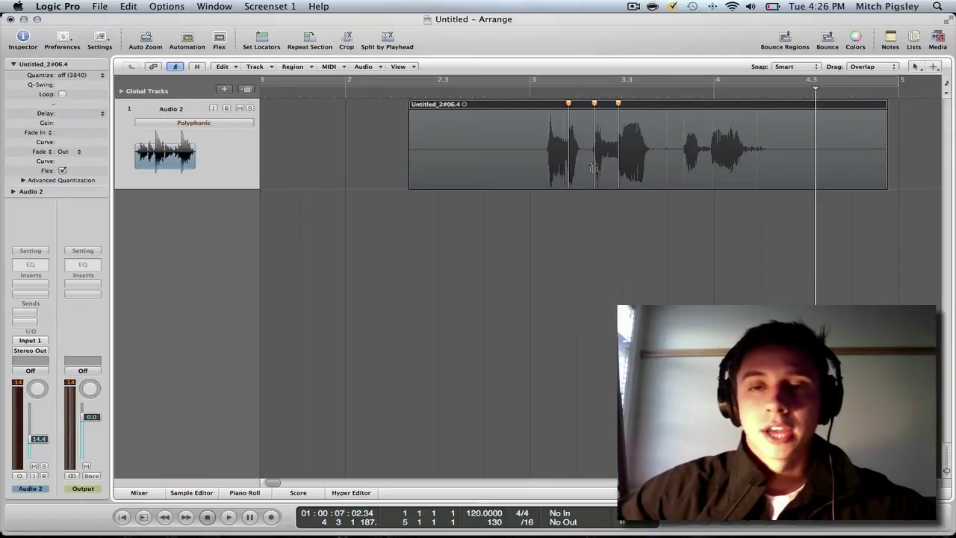
left_click(514, 168)
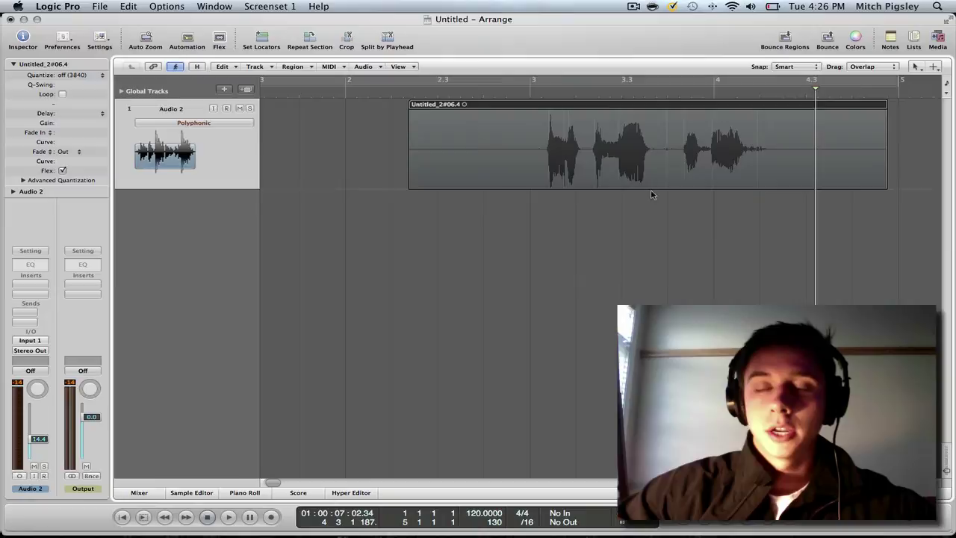
- Add flex markers at the first phrase's start, just after it, and before it as an anchor
left_click(550, 122)
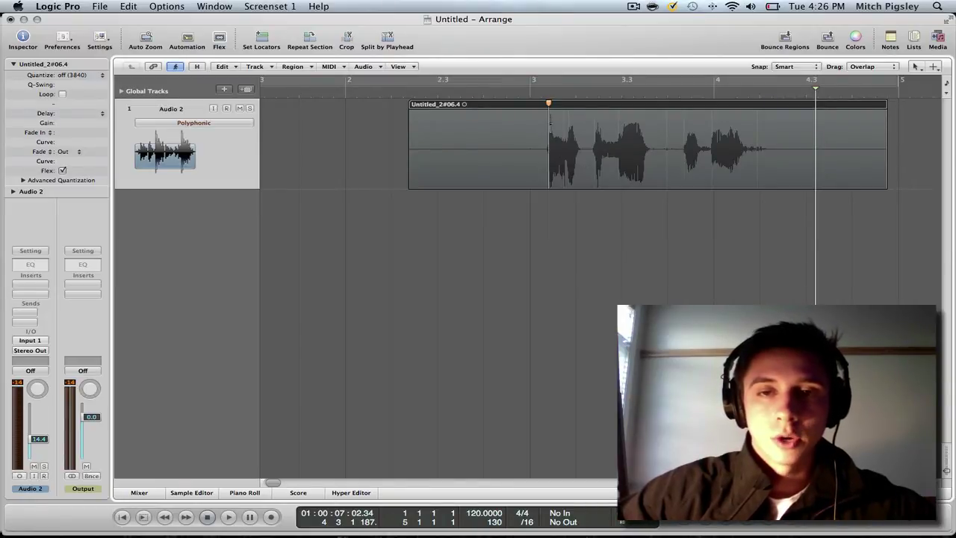
left_click(587, 131)
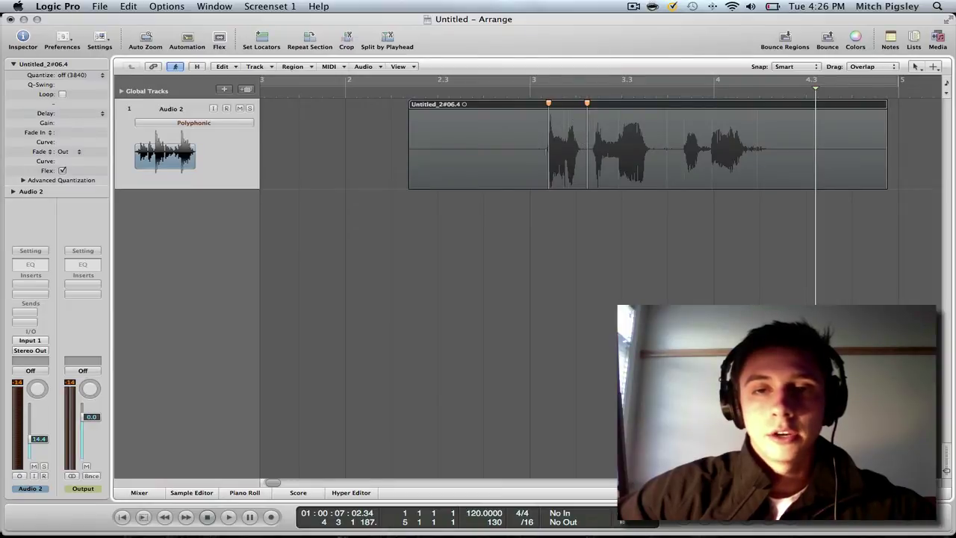
left_click(454, 139)
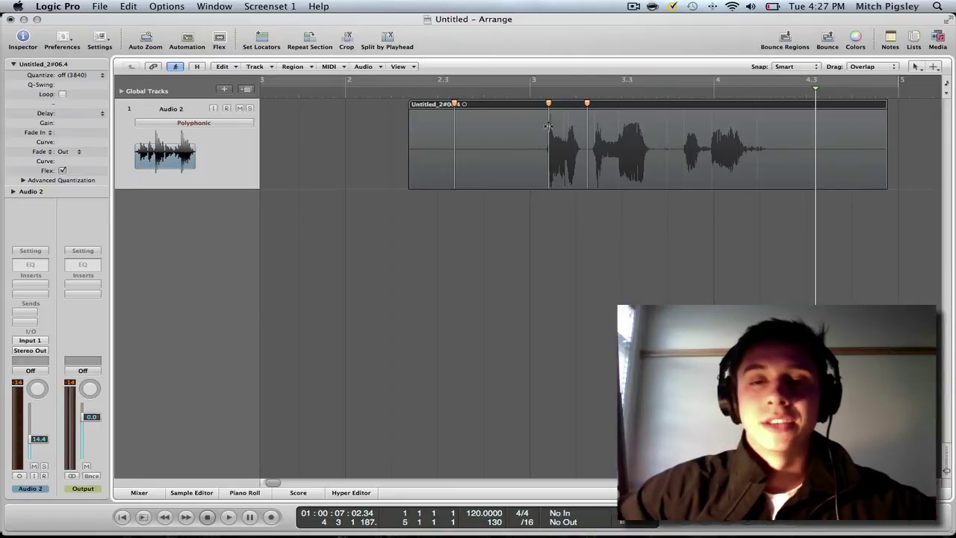
left_click(548, 126)
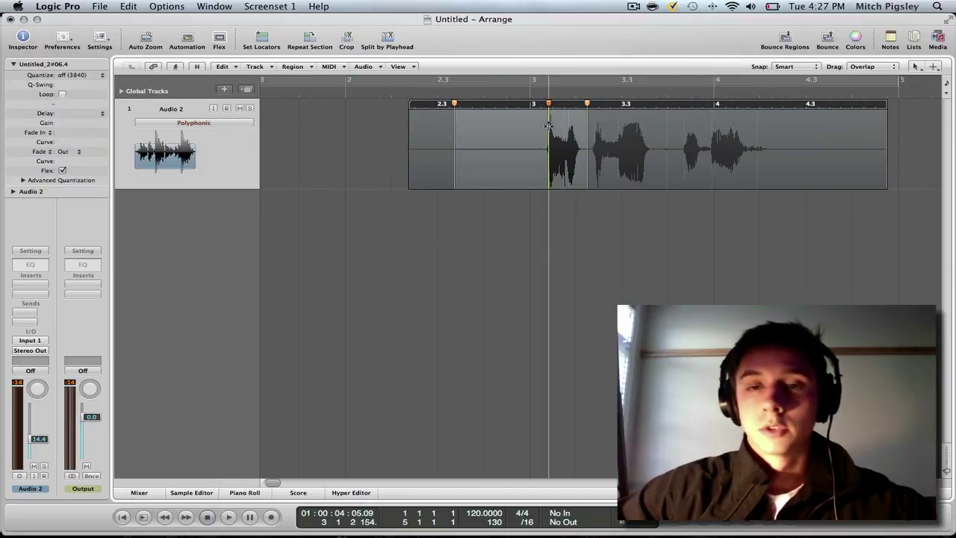
- Drag the phrase-start flex marker left until the first phrase begins exactly on bar 3
mouse_move(548, 126)
left_mouse_down()
mouse_move(487, 130)
mouse_move(567, 125)
mouse_move(477, 129)
mouse_move(518, 132)
mouse_move(492, 136)
left_mouse_up()
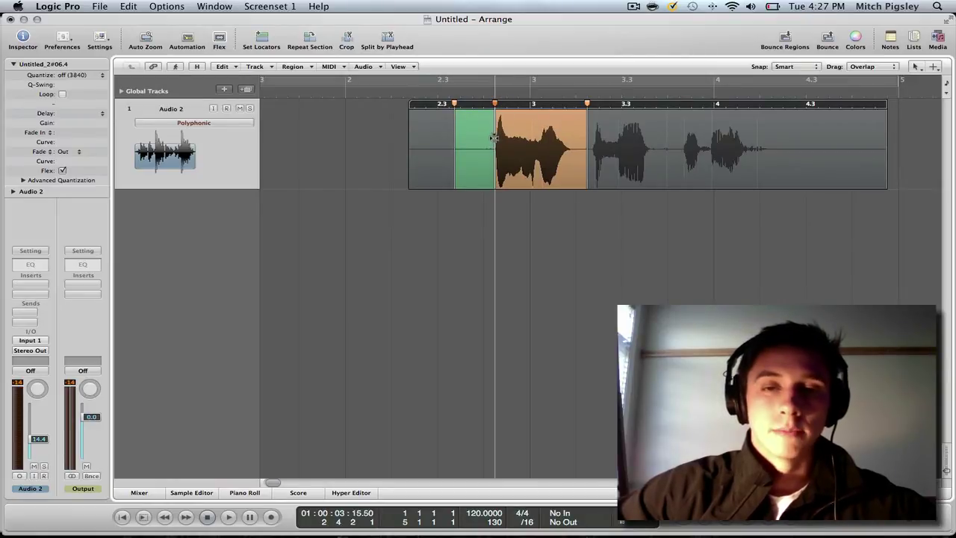
left_click_drag(492, 136, 530, 132)
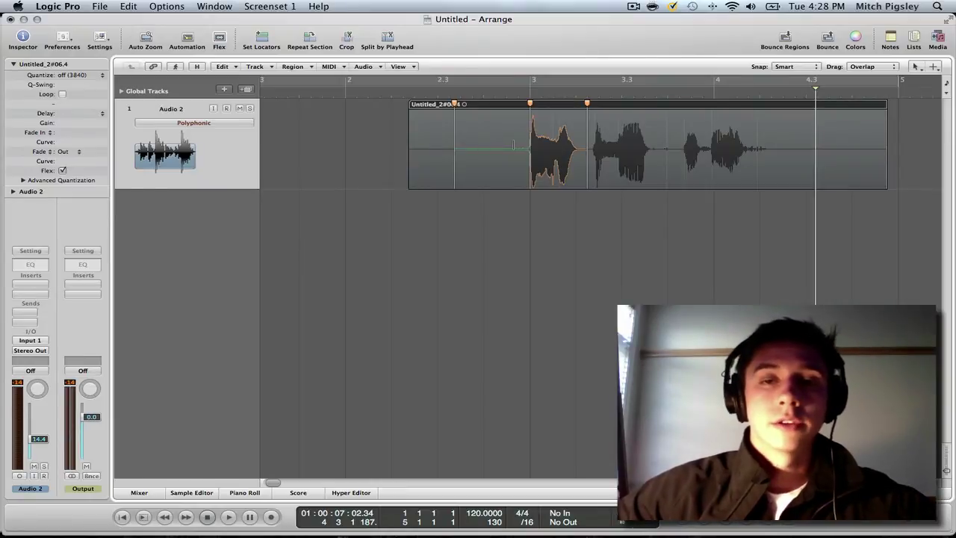
- Turn off Flex view and play the stretched vocal from just after bar 2
left_click(224, 40)
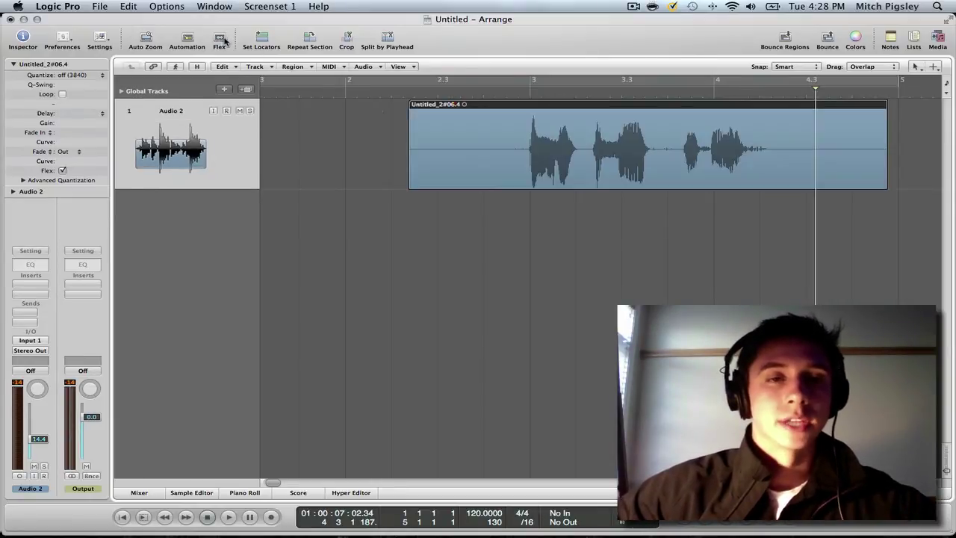
left_click(373, 91)
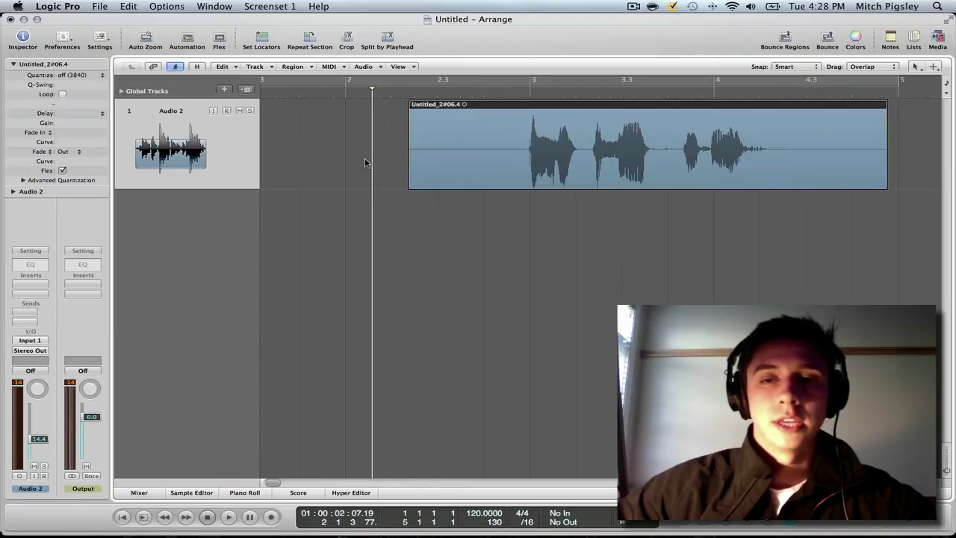
key("space")
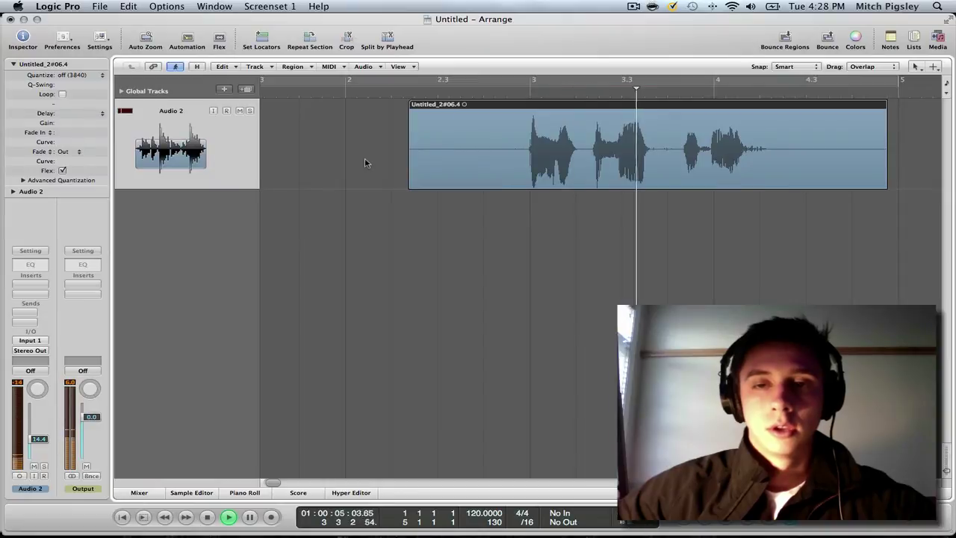
key("space")
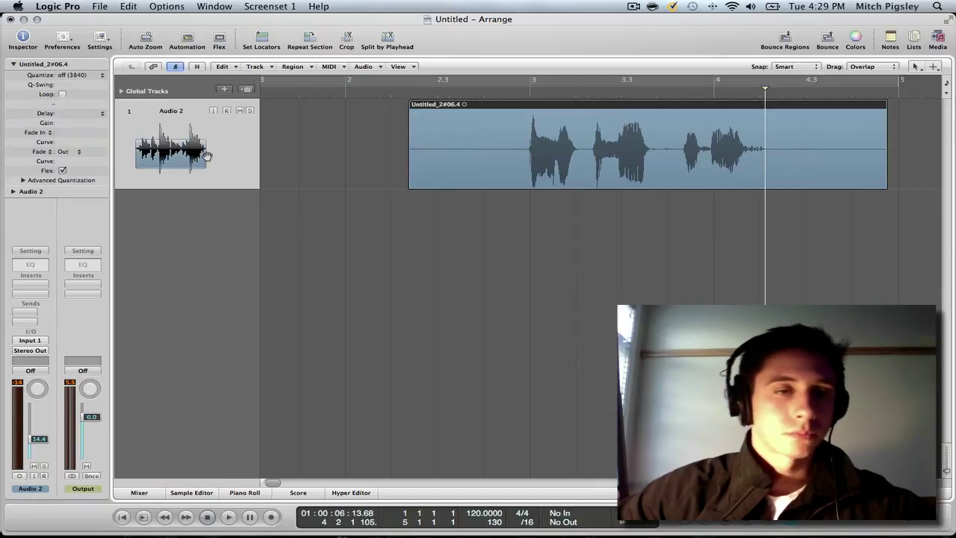
- Add a new audio track and Option-drag a copy of the vocal region onto Audio 1
left_click(246, 89)
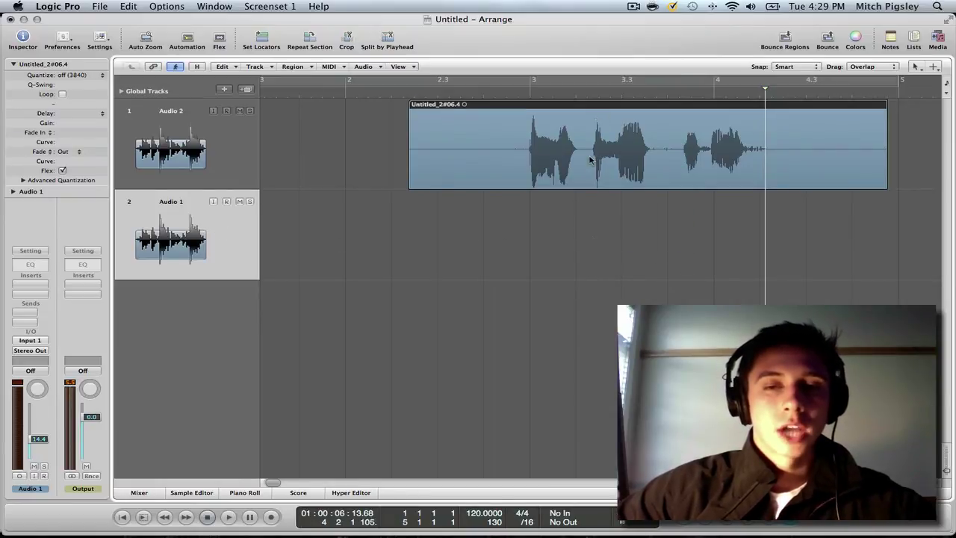
left_click_drag(592, 156, 592, 215)
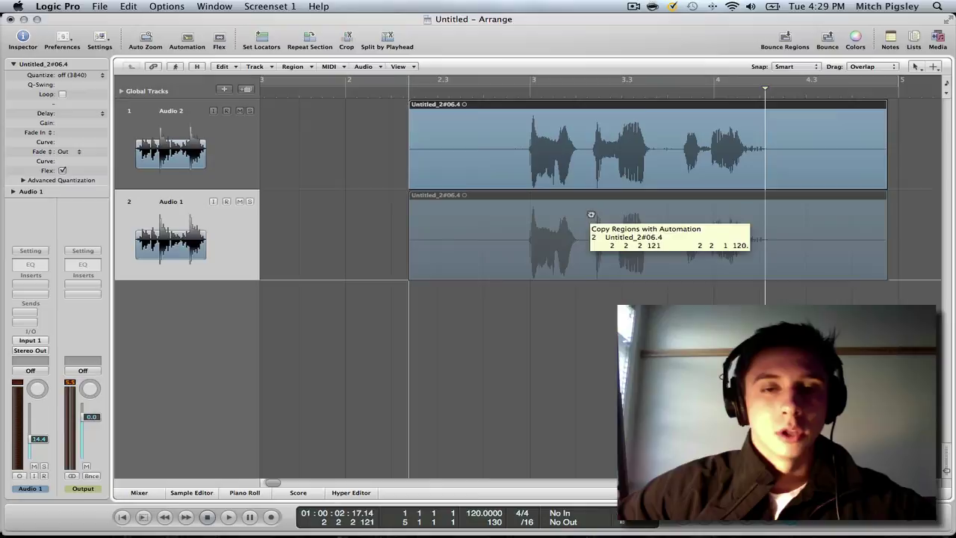
left_click_drag(591, 215, 591, 215)
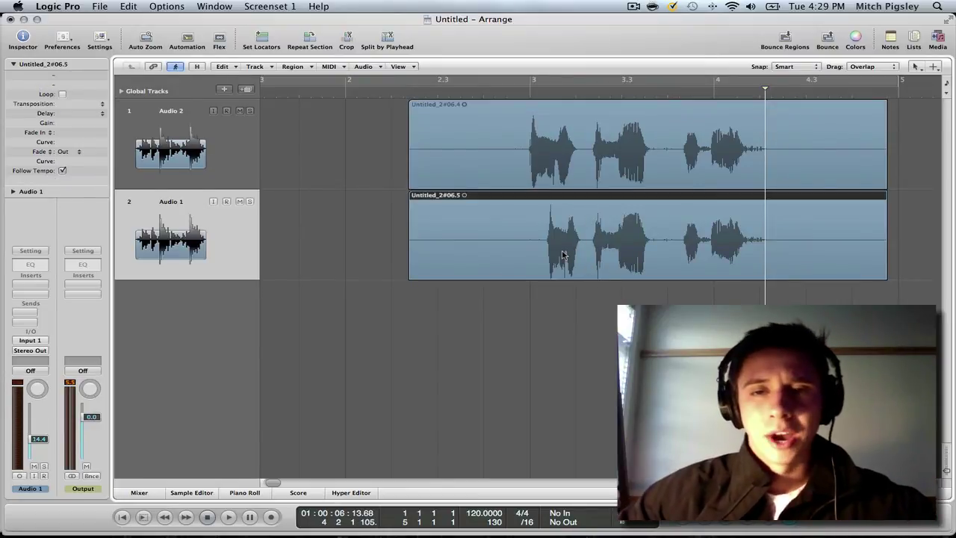
scroll(562, 255, "right", 5)
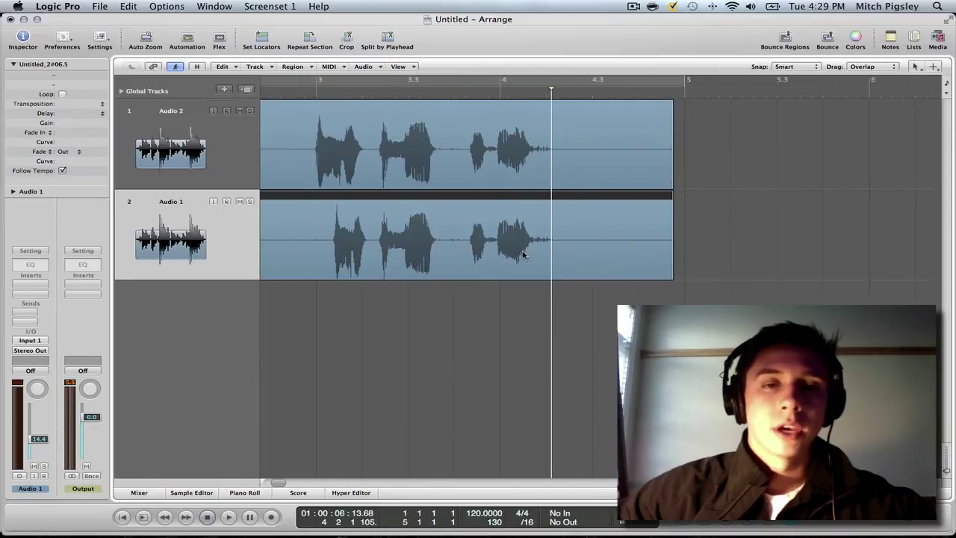
scroll(523, 254, "left", 5)
- Set Audio 1's flex mode to Polyphonic in Flex view, then hide Flex view again
left_click(218, 39)
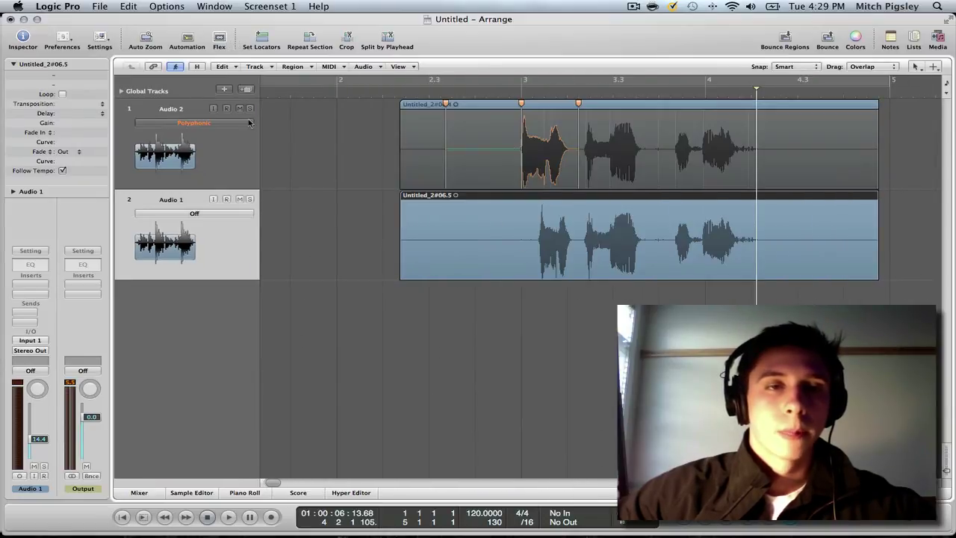
left_click(221, 213)
left_click(233, 264)
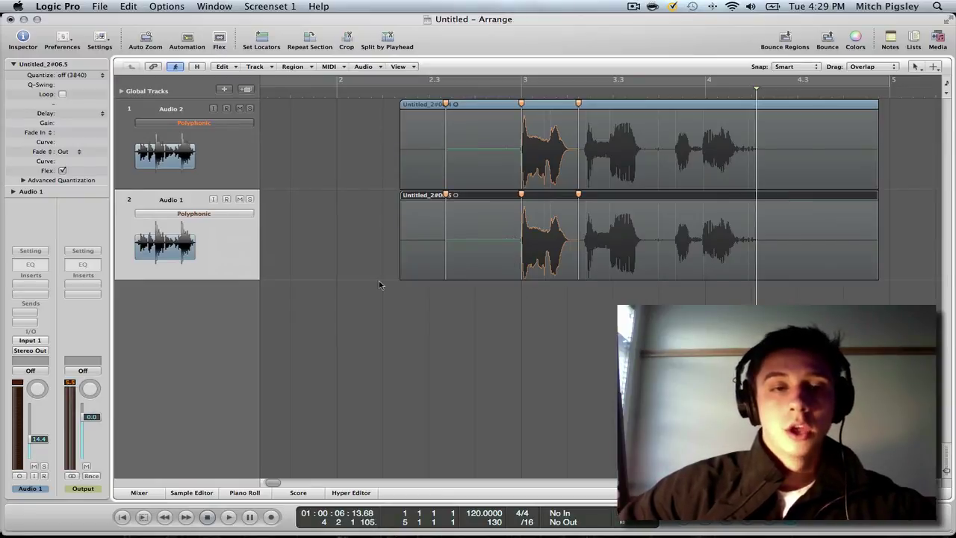
left_click(201, 214)
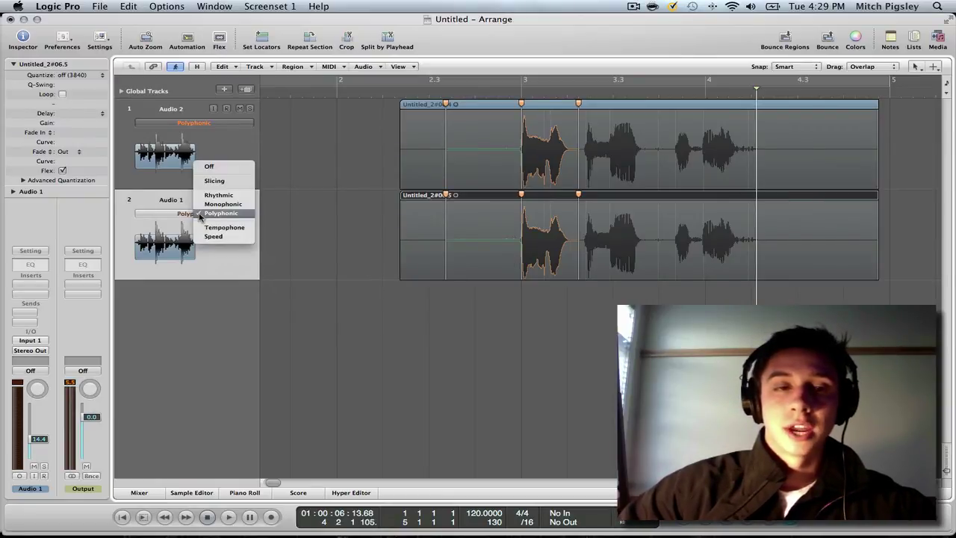
left_click(200, 214)
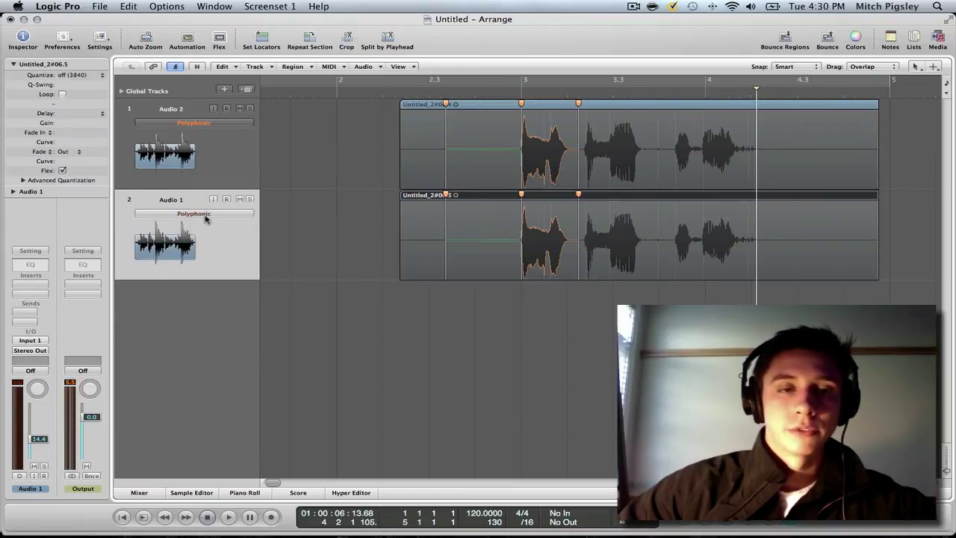
left_click(206, 217)
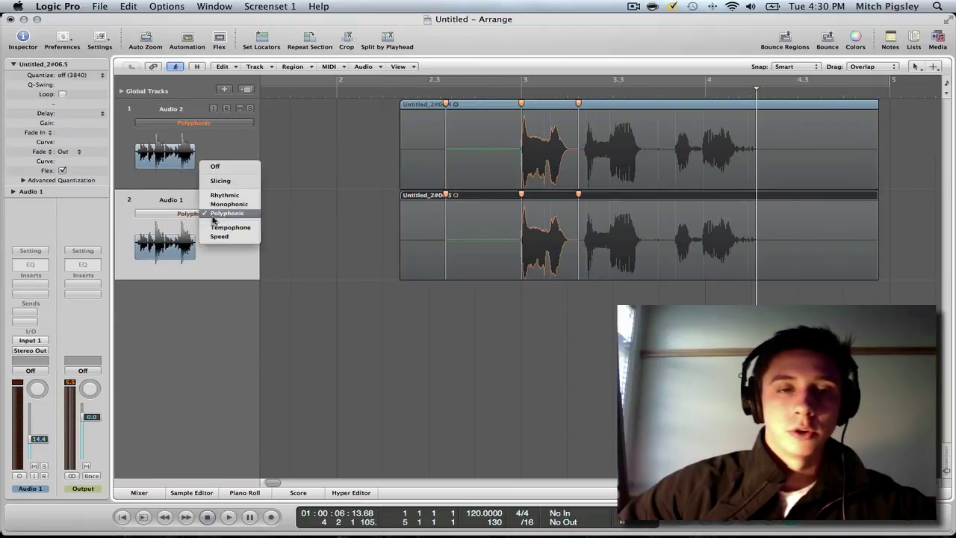
left_click(172, 205)
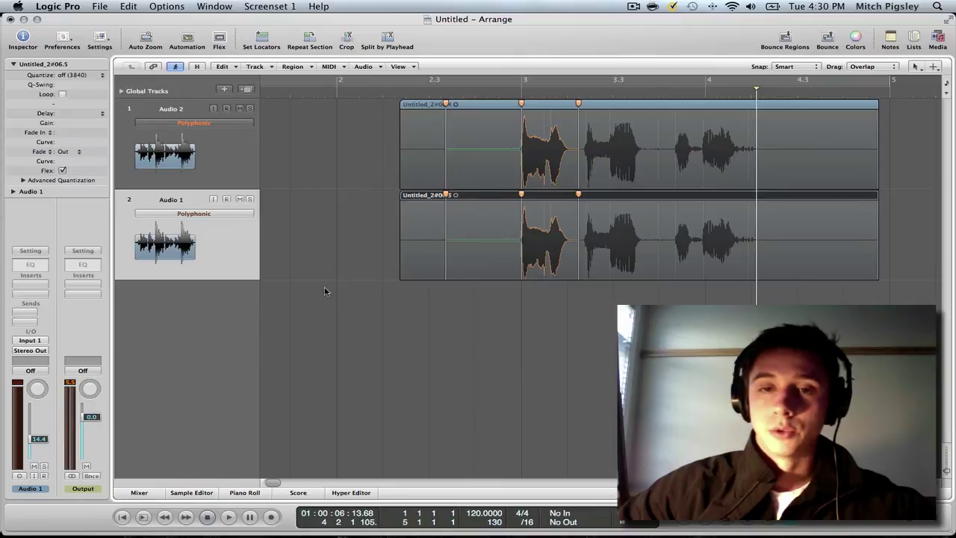
left_click(220, 40)
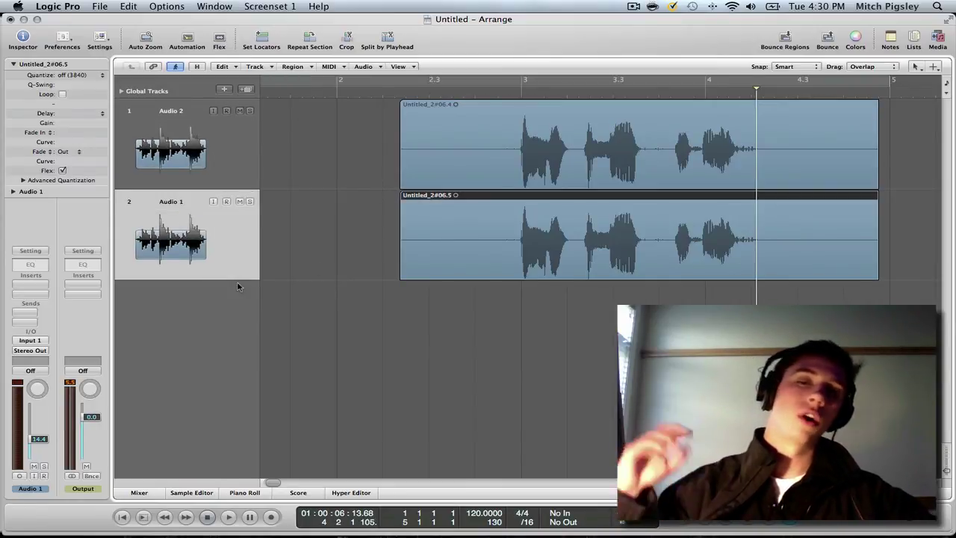